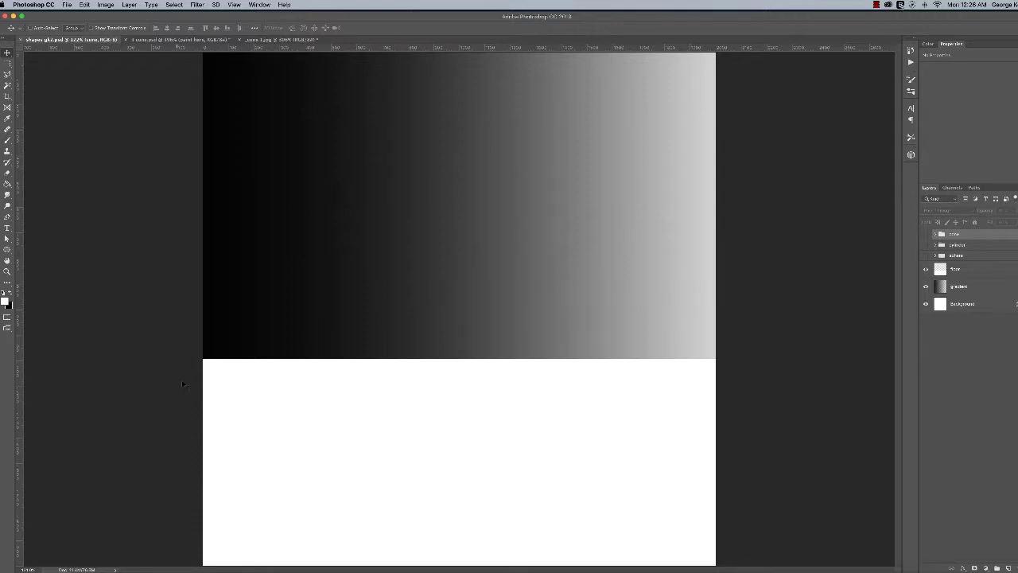
Preview the sphere and cylinder, then make the cone, cylinder and sphere groups visible in turn.
left_click(926, 255)
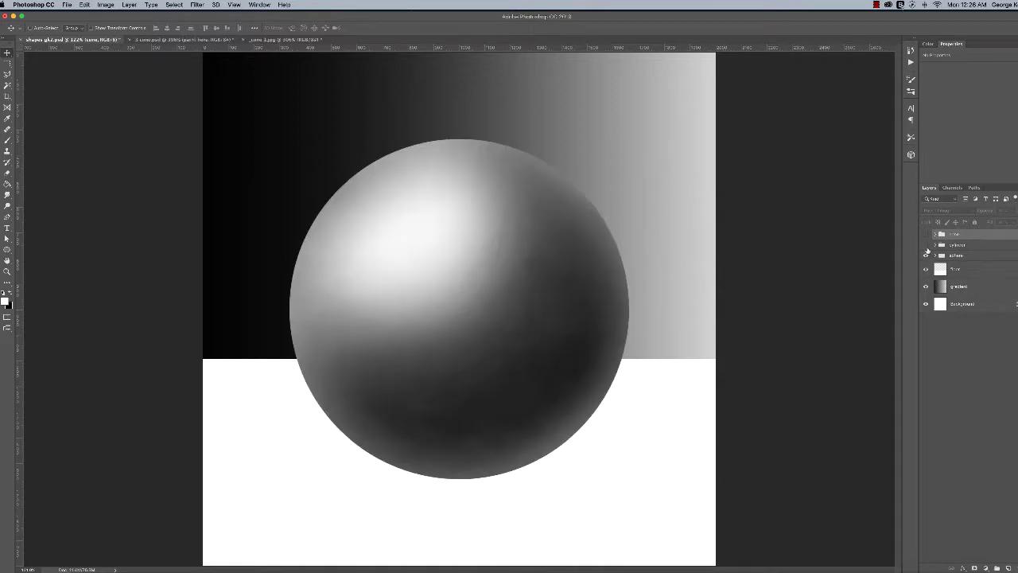
left_click(926, 255)
left_click(925, 245)
left_click(926, 245)
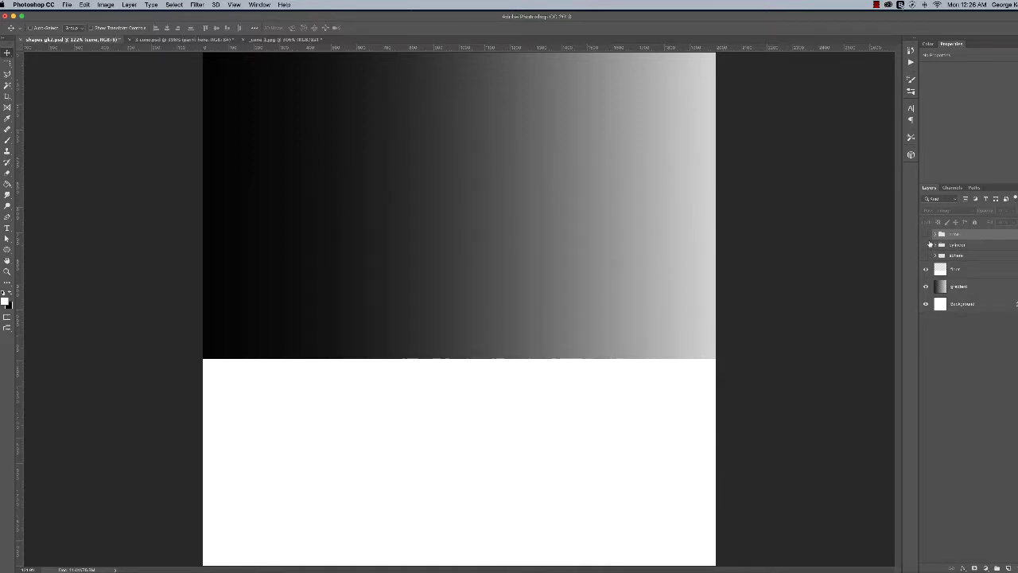
left_click(927, 234)
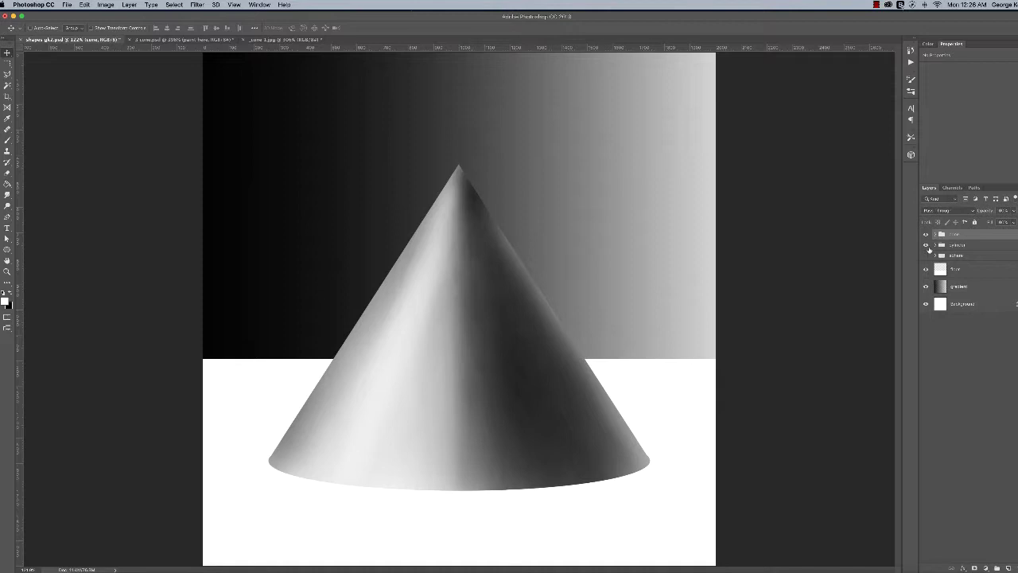
left_click(926, 245)
left_click(926, 255)
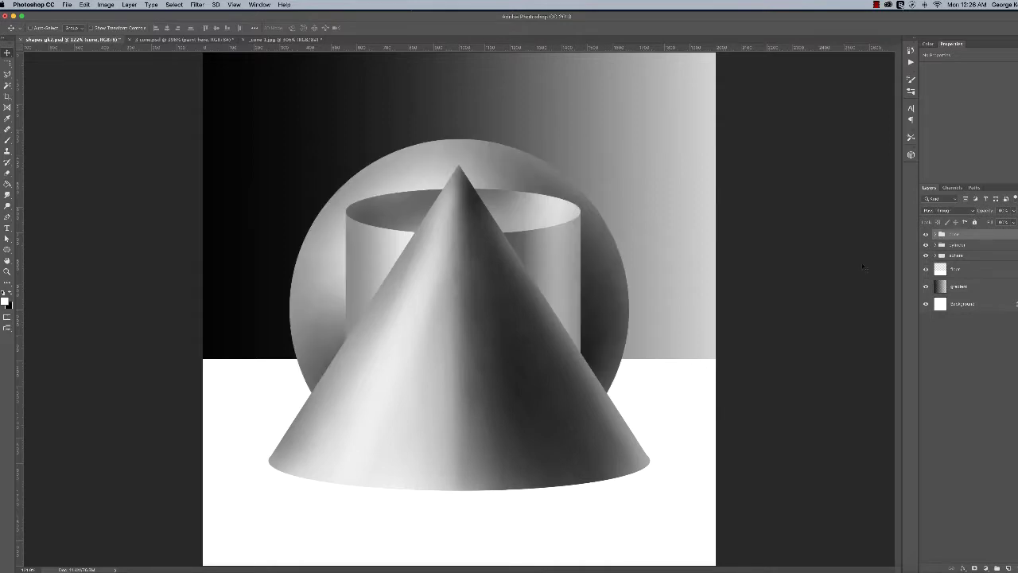
Hide the cylinder and sphere, then Free Transform the cone smaller from its top-left corner and narrower from its left side.
left_click(926, 245)
left_click(926, 255)
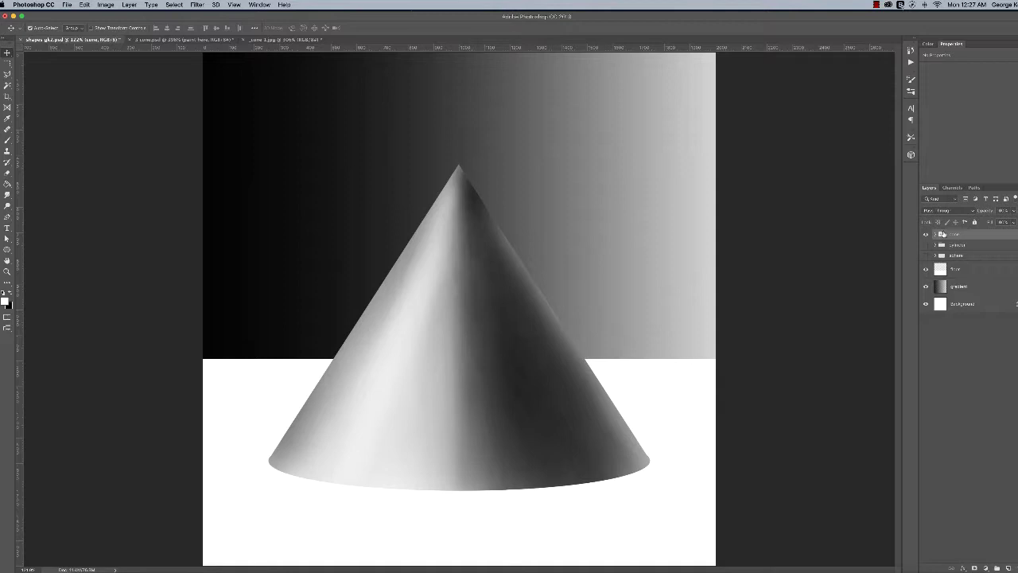
key("super+t")
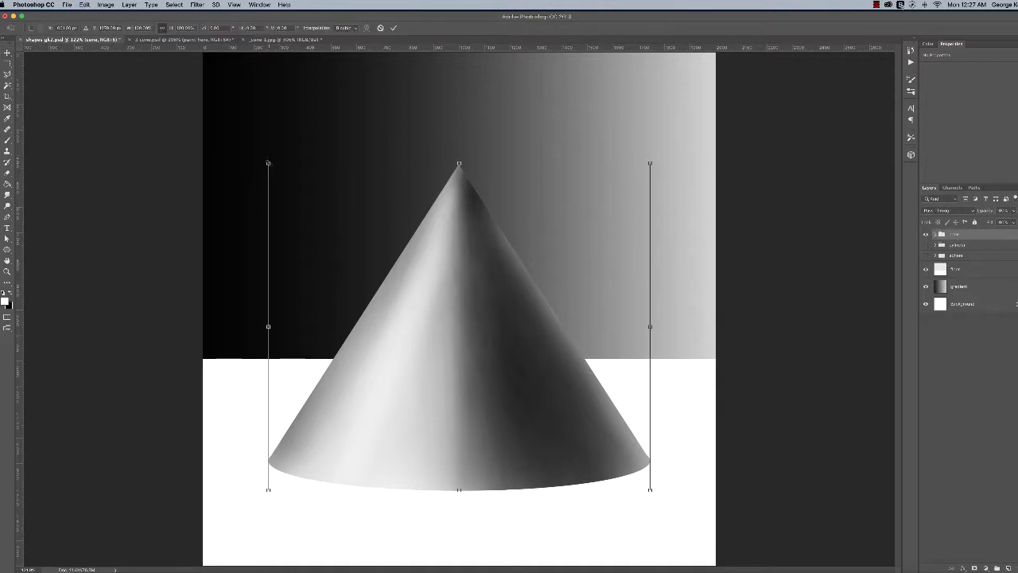
left_click_drag(268, 163, 295, 210)
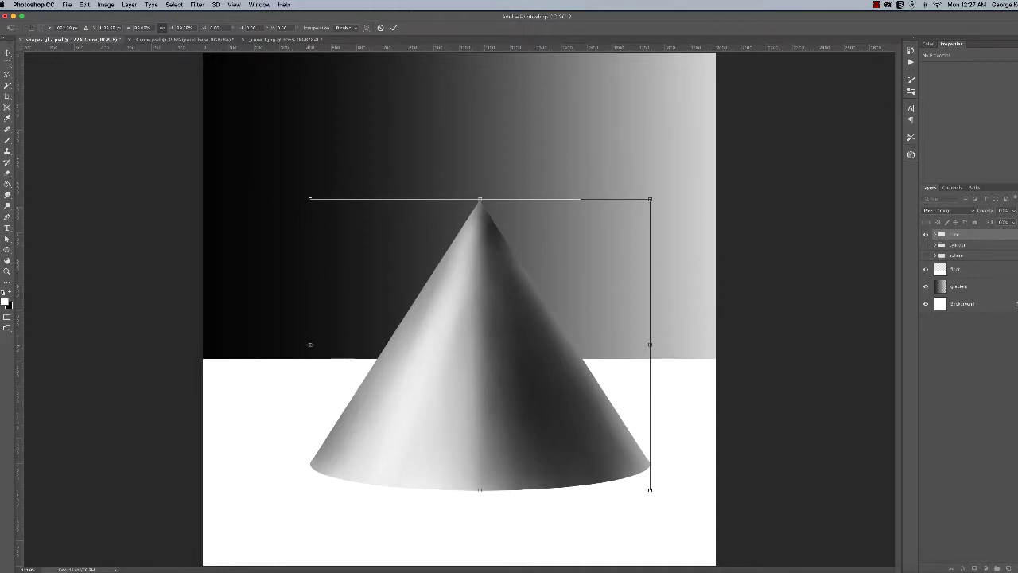
left_click_drag(309, 344, 390, 344)
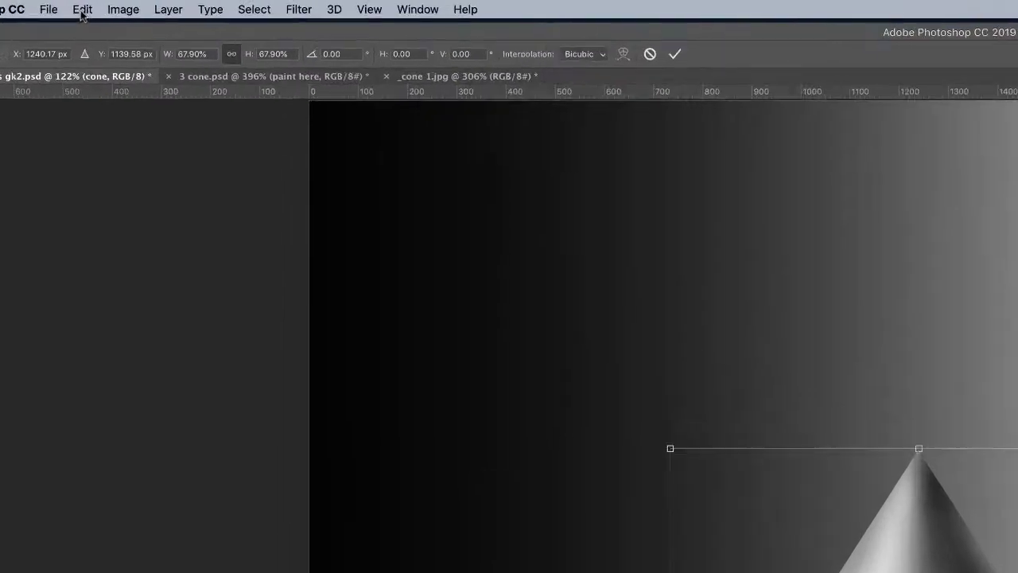
Switch the cone's transform to Edit > Transform > Distort and drag it into a slimmer form.
left_click(84, 4)
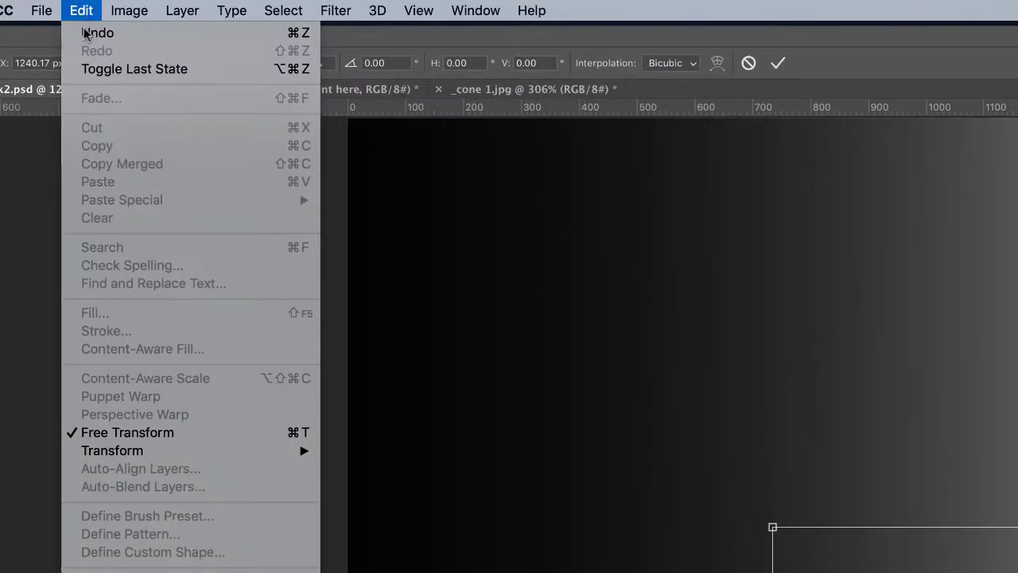
mouse_move(153, 450)
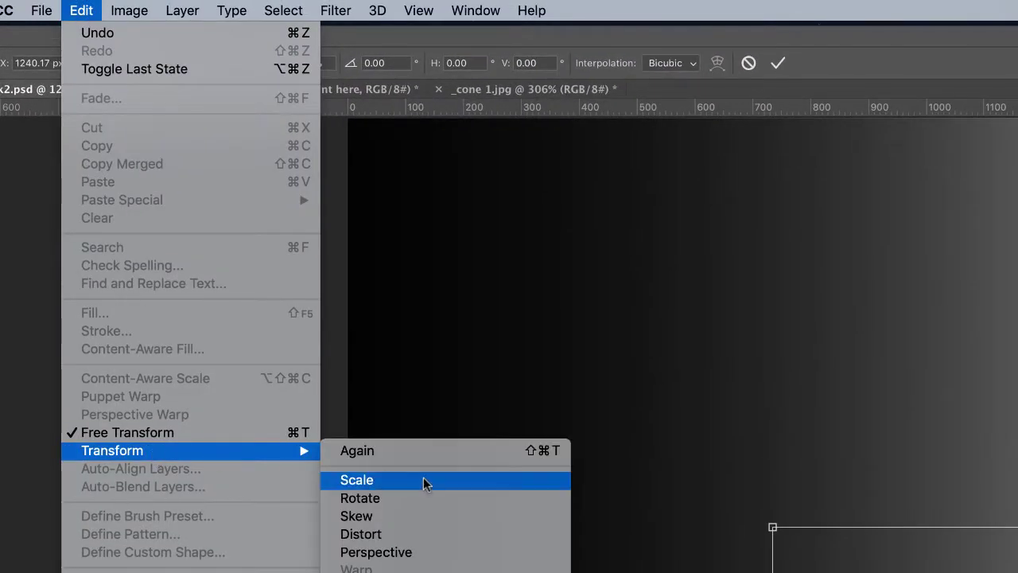
left_click(411, 537)
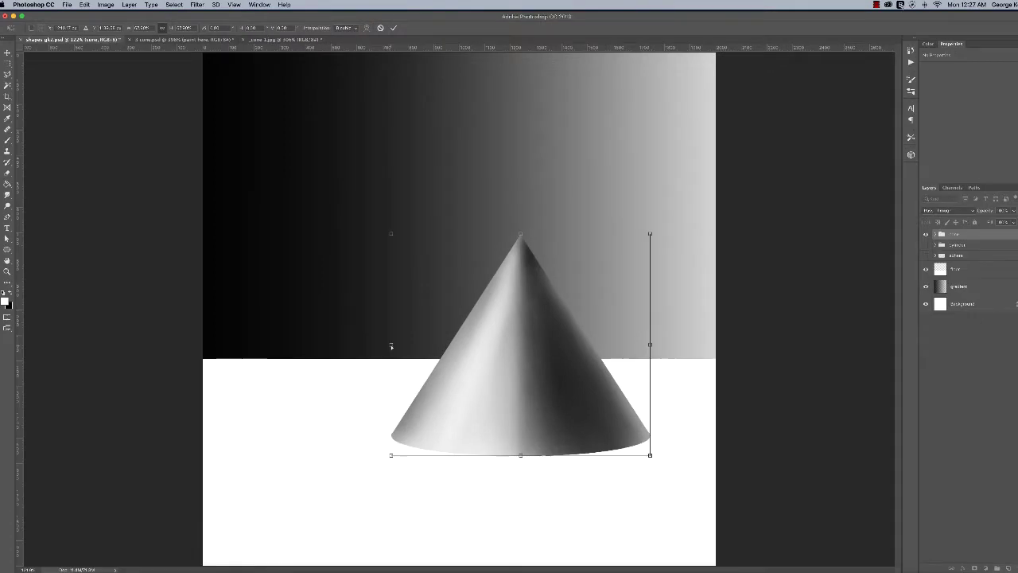
left_click_drag(424, 382, 502, 342)
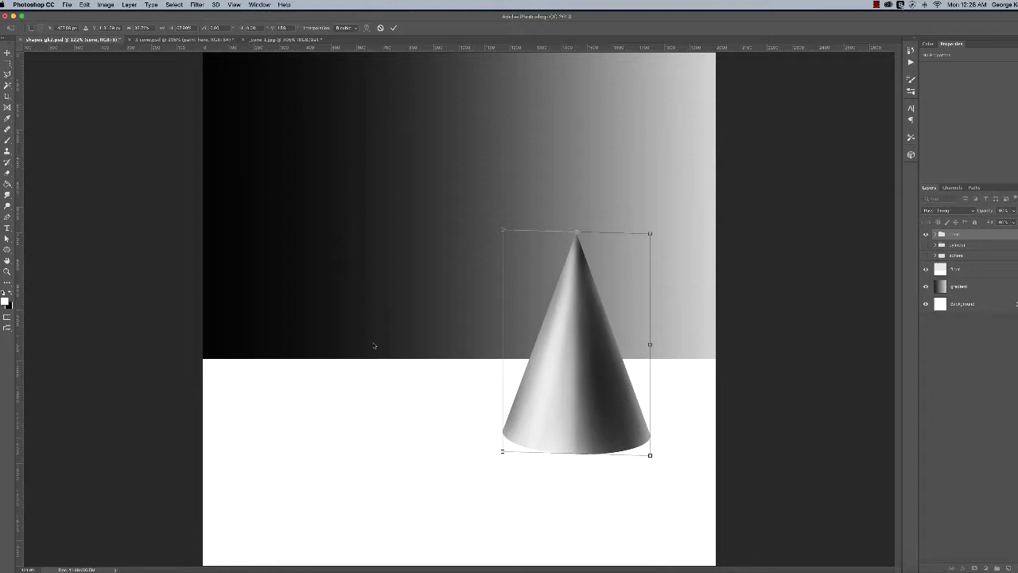
Apply the cone's transformation, then show and select the cylinder group.
key("Return")
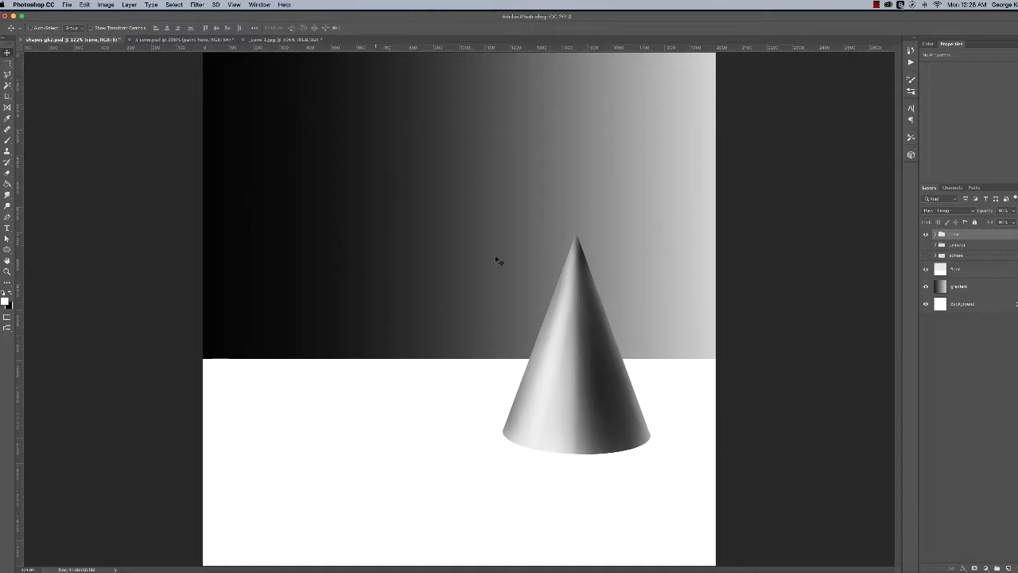
left_click(925, 245)
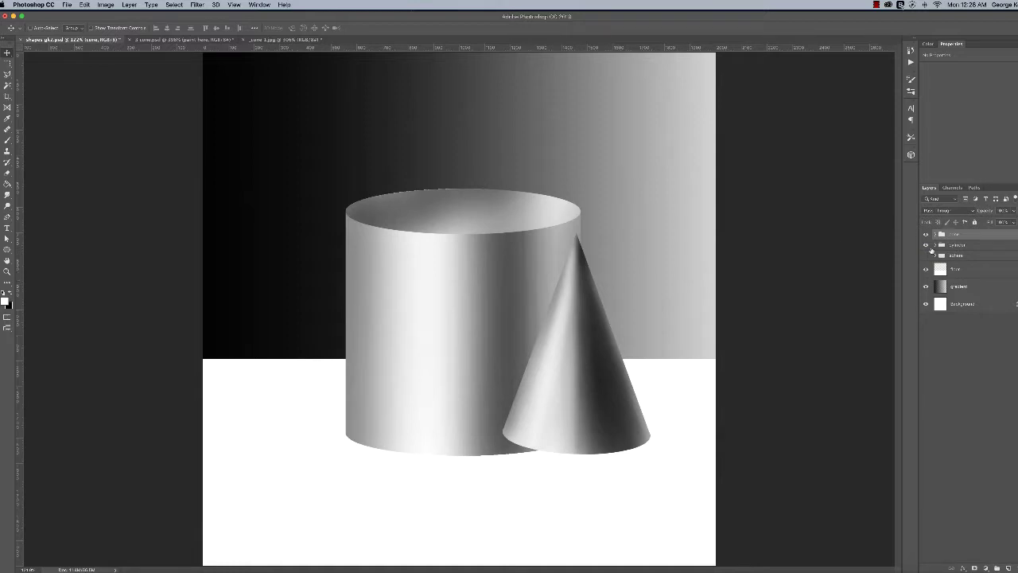
left_click(962, 248)
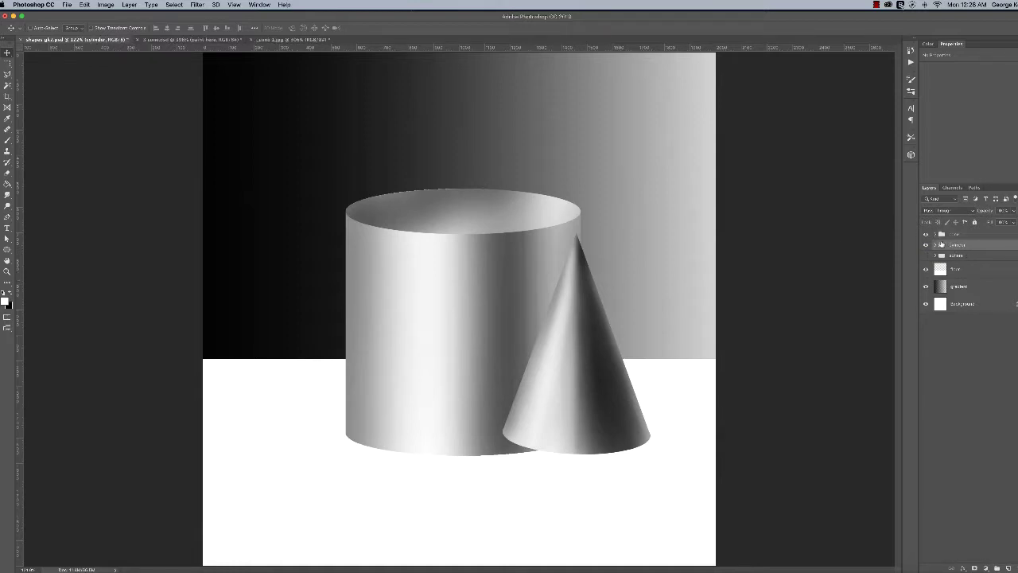
Free Transform the cylinder down to about 79.07% width and height.
key("super+t")
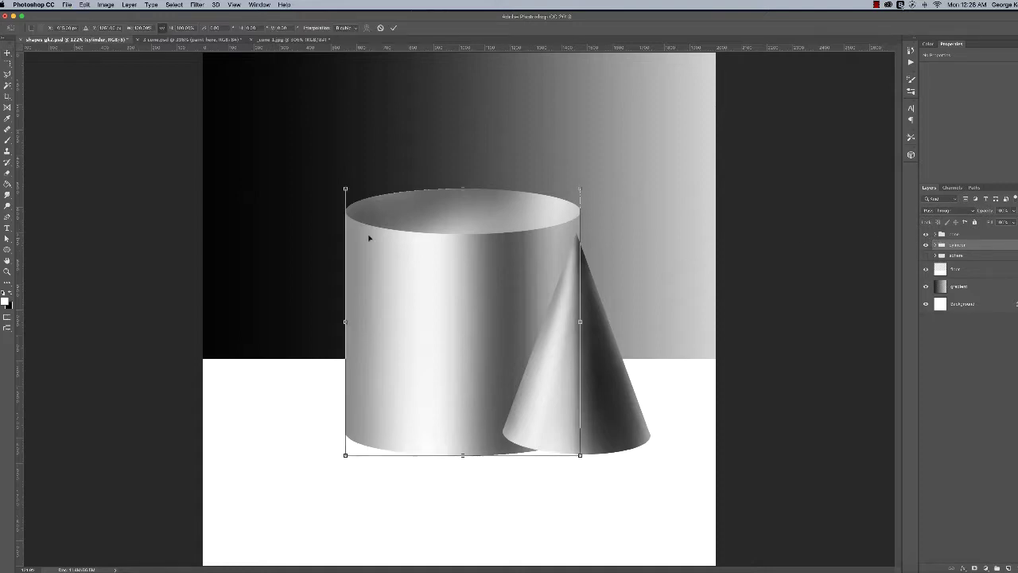
mouse_move(345, 189)
left_mouse_down()
mouse_move(373, 218)
mouse_move(358, 203)
left_mouse_up()
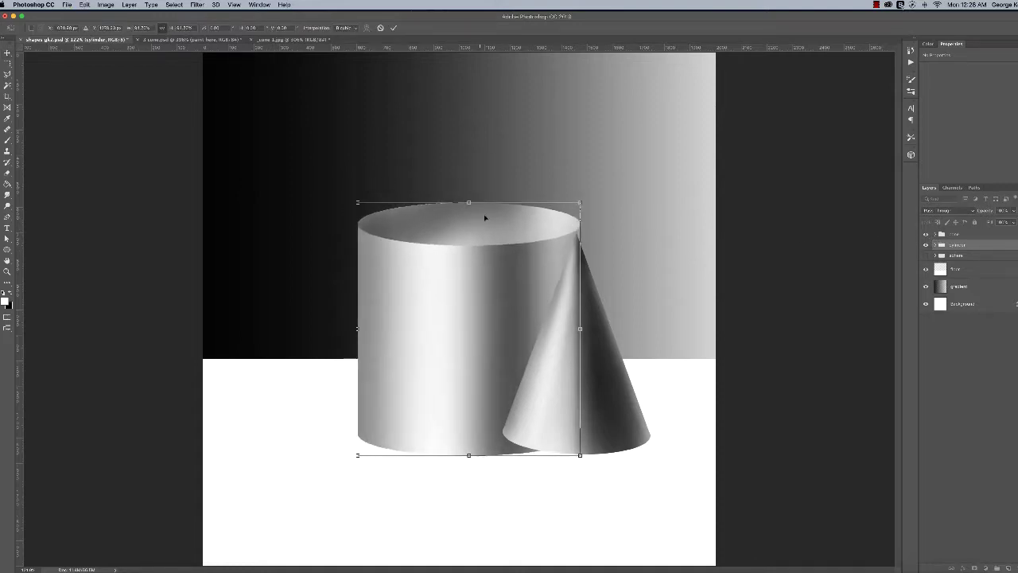
mouse_move(468, 203)
left_mouse_down()
mouse_move(469, 180)
mouse_move(469, 204)
left_mouse_up()
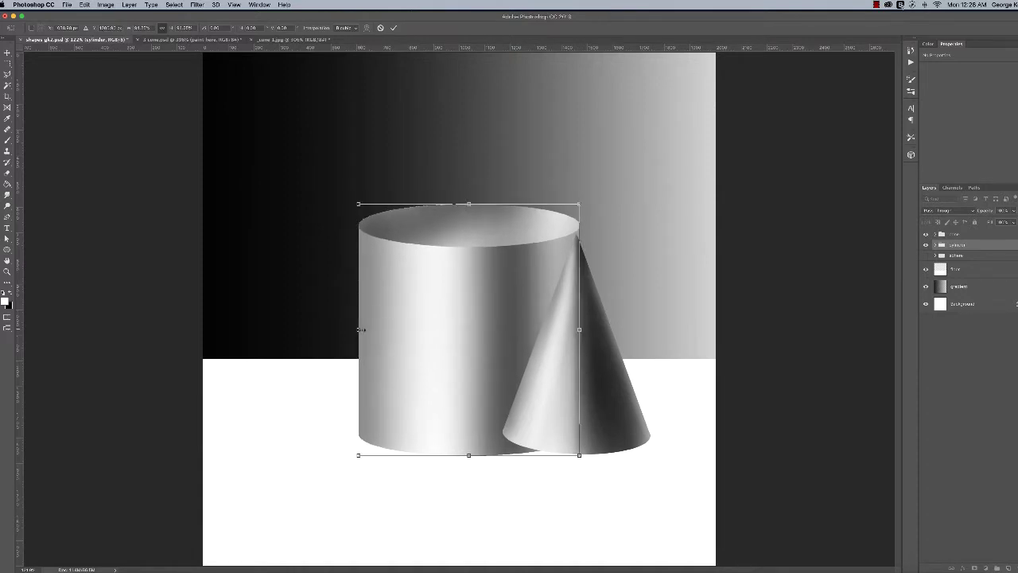
left_click_drag(360, 329, 411, 339)
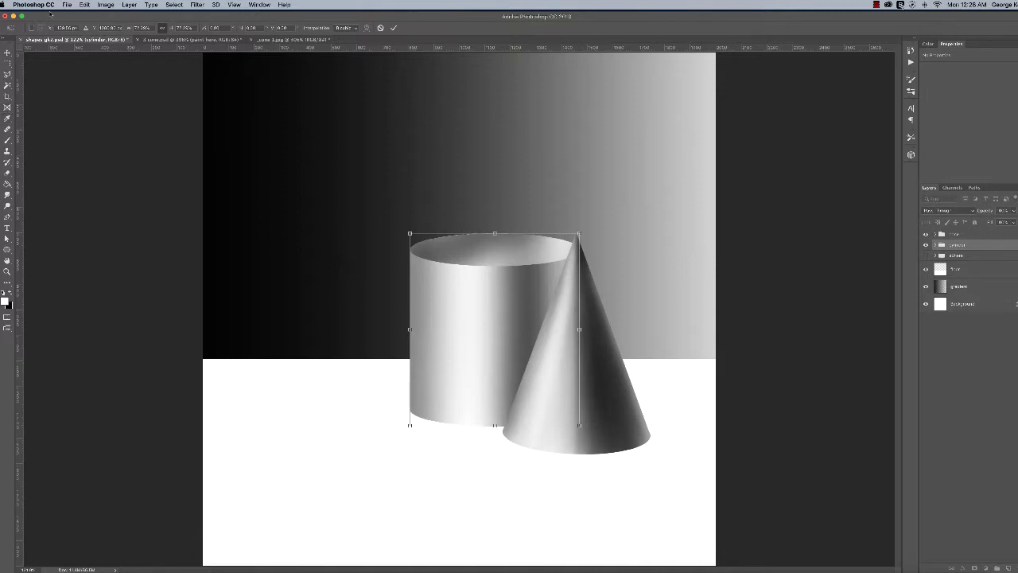
left_click_drag(494, 234, 492, 155)
left_click_drag(380, 292, 429, 291)
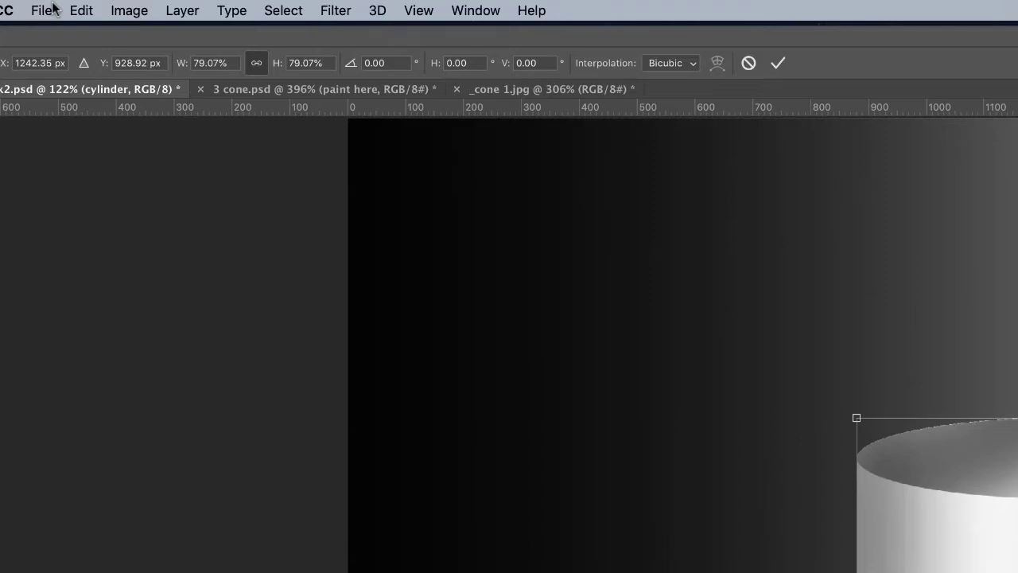
Distort the cylinder taller from its top-middle handle, redoing the stretch after one undo, and apply it.
left_click(77, 14)
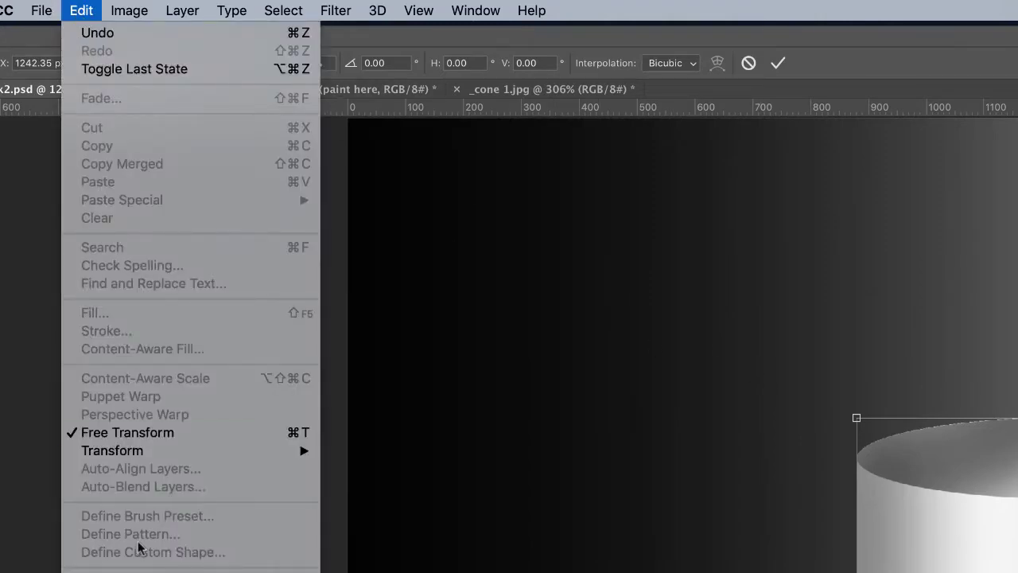
mouse_move(139, 458)
left_click(445, 533)
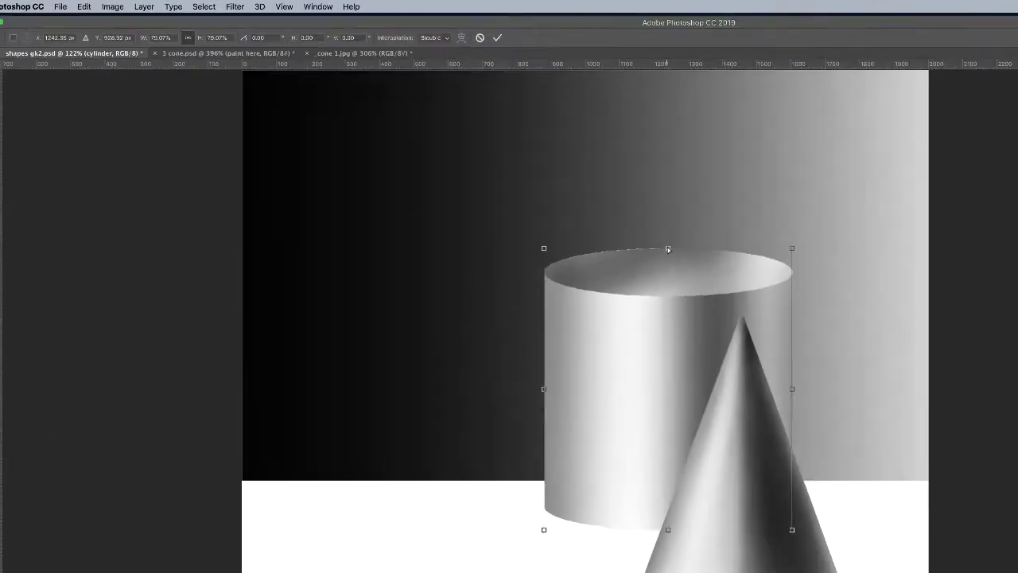
left_click_drag(667, 249, 663, 162)
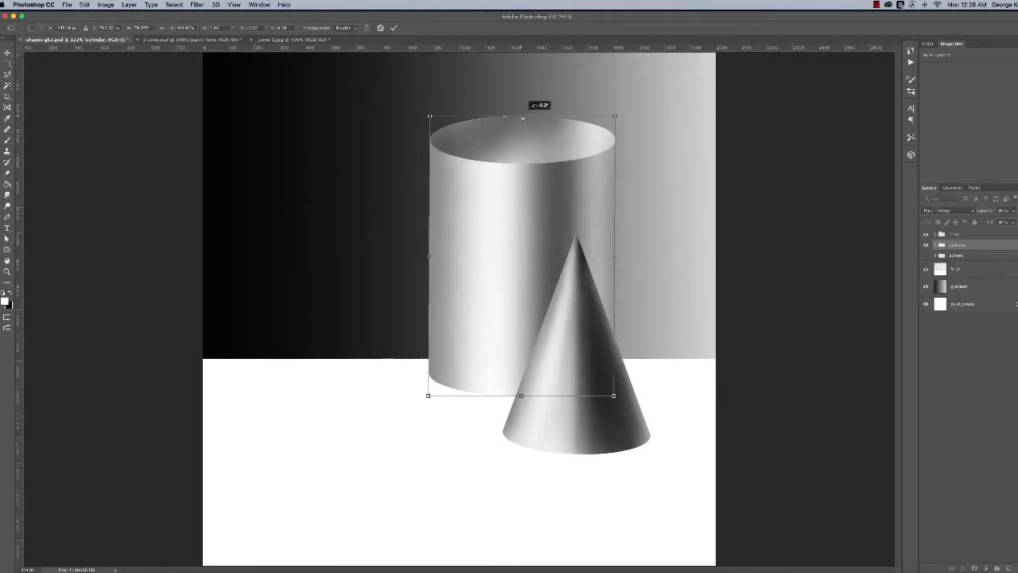
key("super+z")
left_click_drag(524, 185, 523, 127)
key("Return")
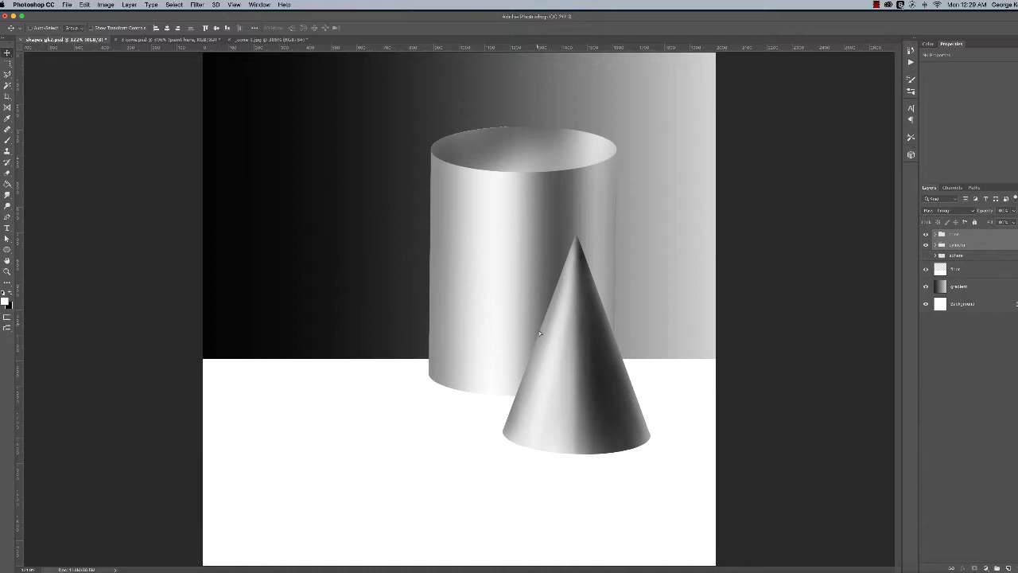
Drag the selected cylinder and cone groups down together with the Move tool.
left_click_drag(538, 330, 522, 385)
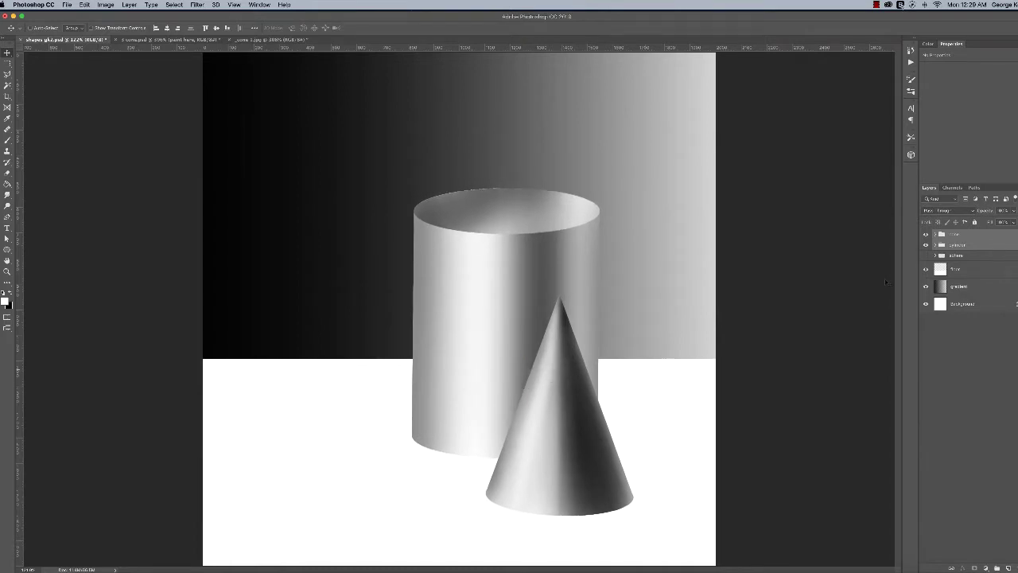
Show and select the sphere group, scale it down to a small ball, and apply the resize.
left_click(925, 255)
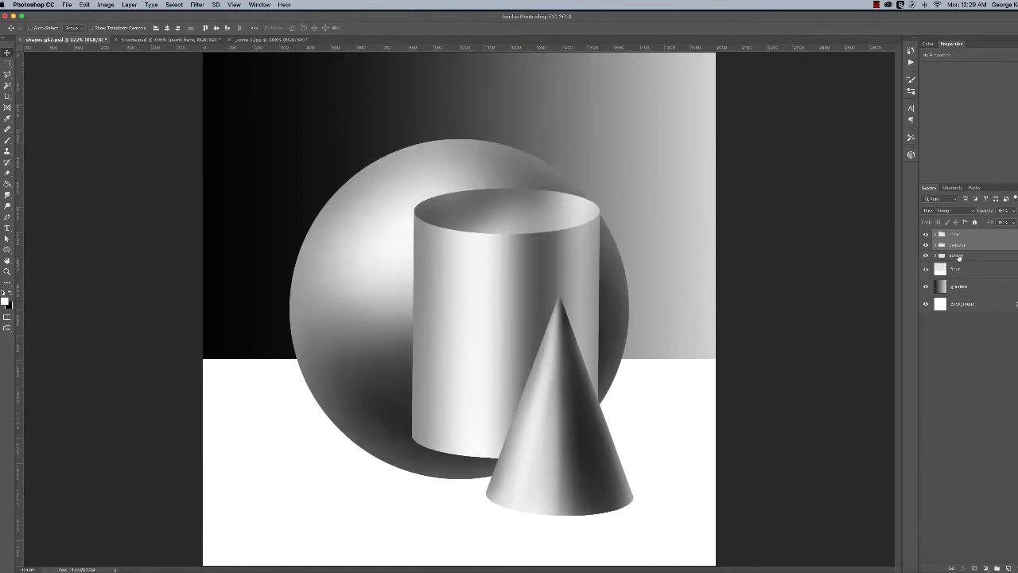
left_click(958, 255)
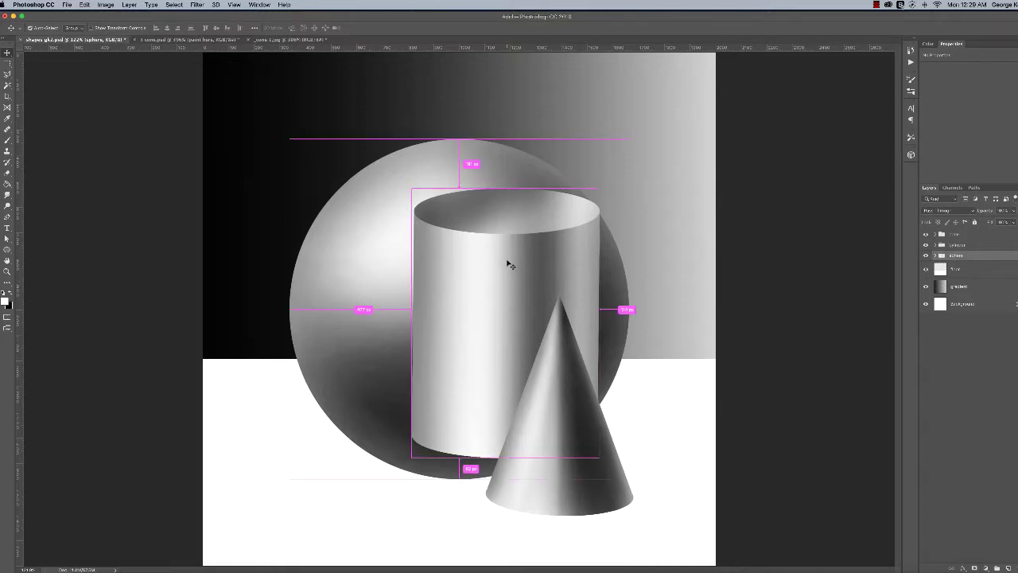
key("super+t")
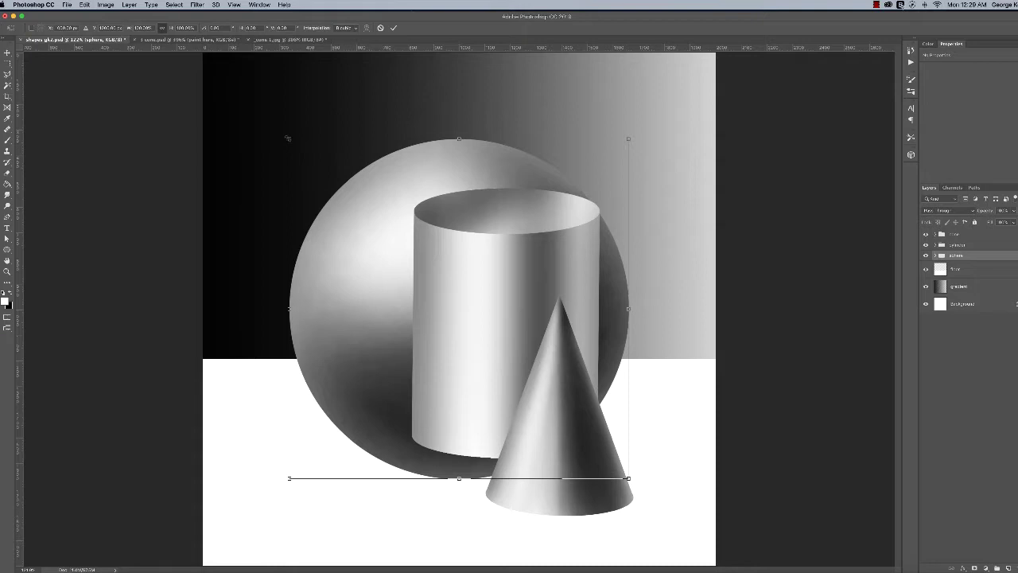
left_click_drag(287, 139, 311, 326)
left_click_drag(248, 273, 282, 307)
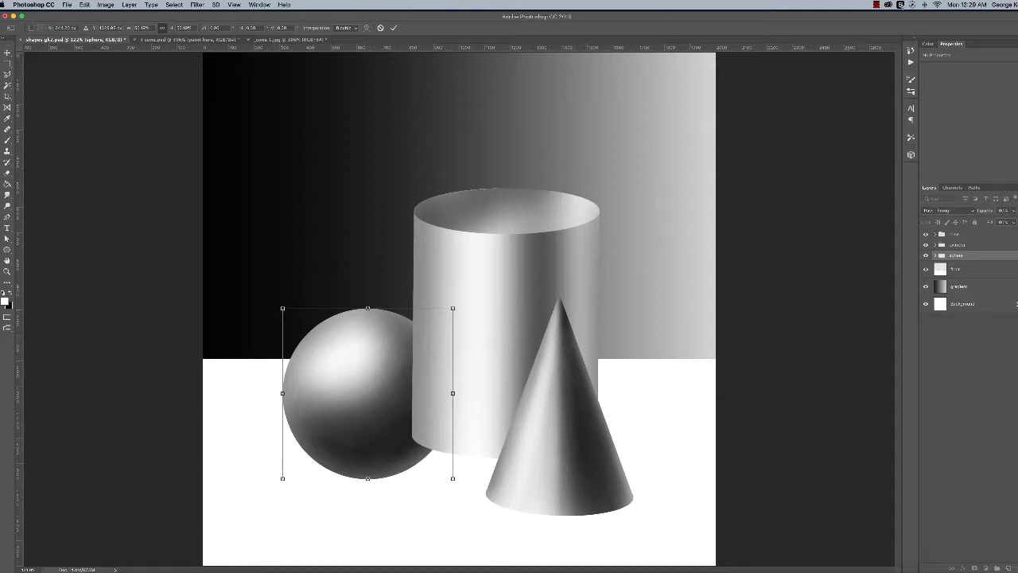
key("Return")
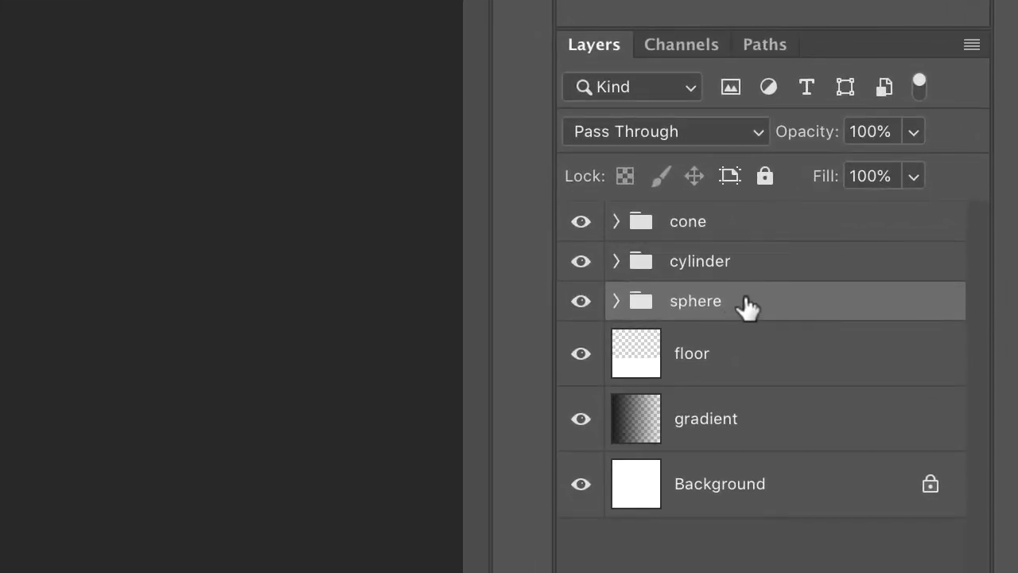
Restack the sphere group between the cone and cylinder, then drag the sphere right and down toward the cone.
left_click_drag(748, 309, 739, 248)
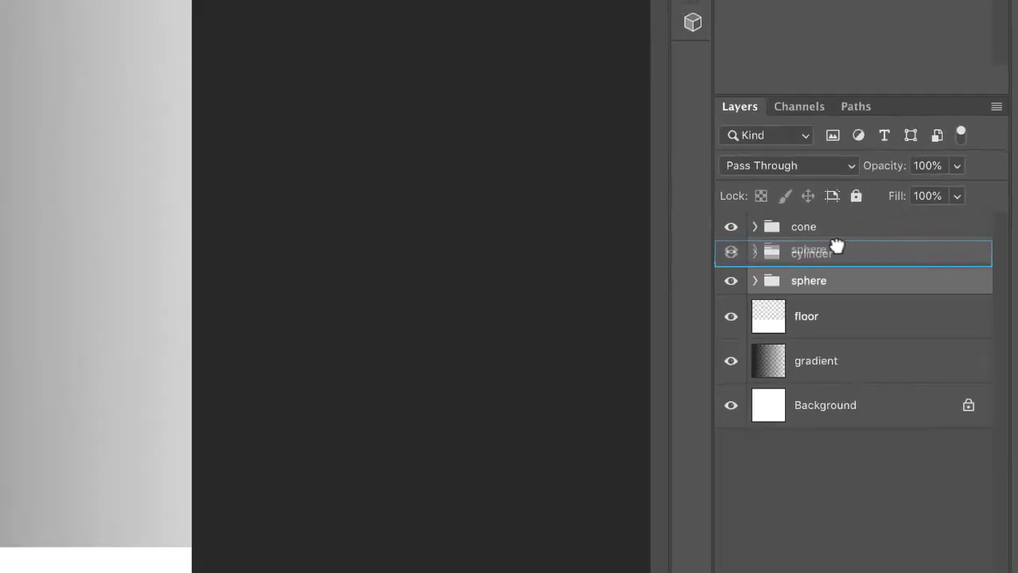
left_click_drag(837, 245, 837, 243)
left_click_drag(966, 240, 968, 244)
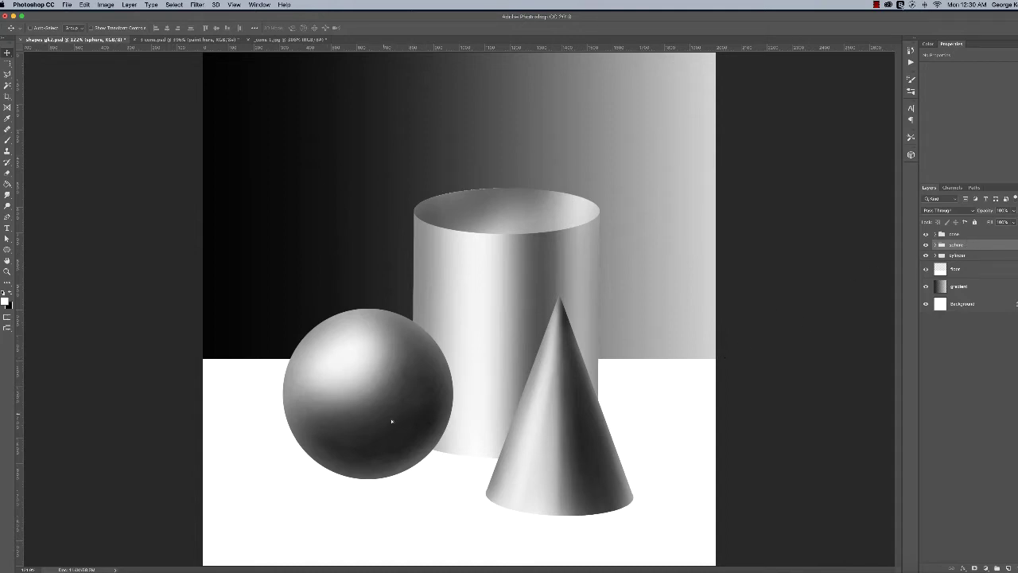
left_click_drag(392, 420, 413, 433)
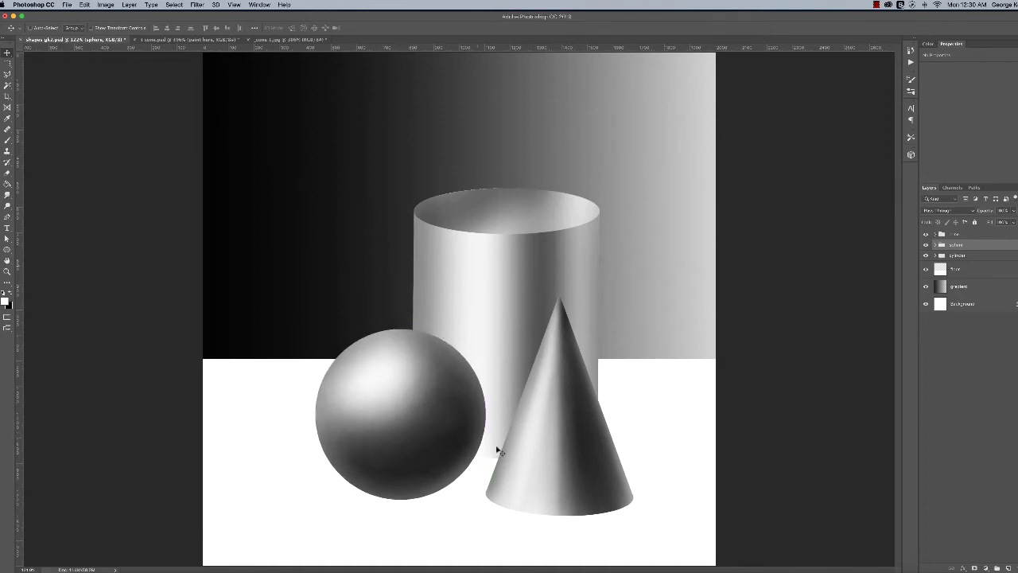